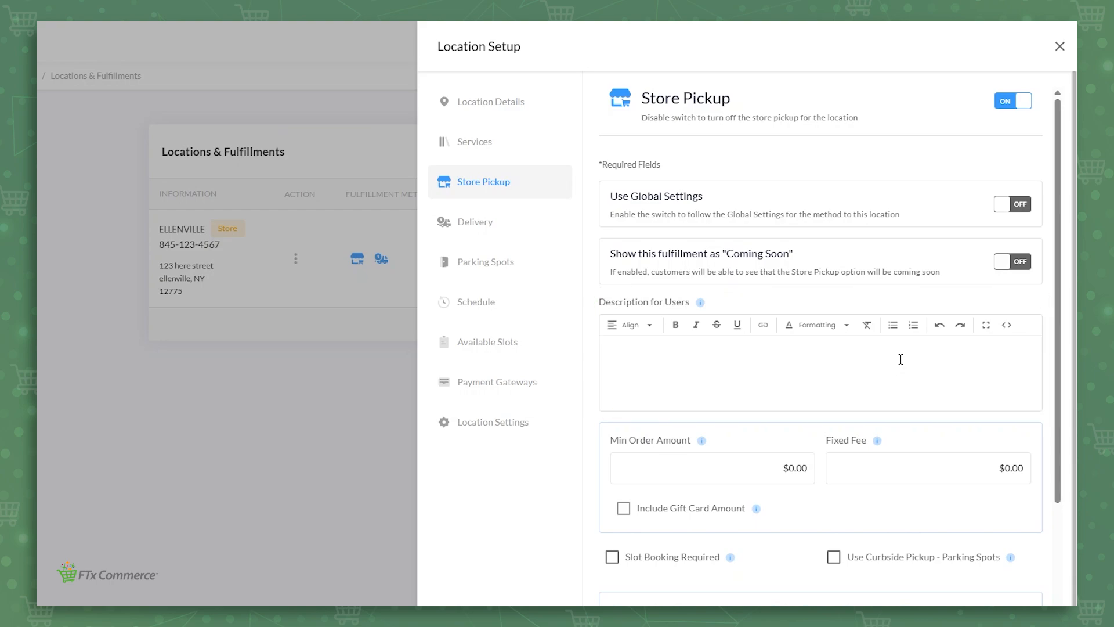
# Step: Enable Slot Booking Required, Allow Rescheduling and Use Curbside Pickup - Parking Spots for the location's store pickup
pyautogui.scroll(-2, 901, 359)
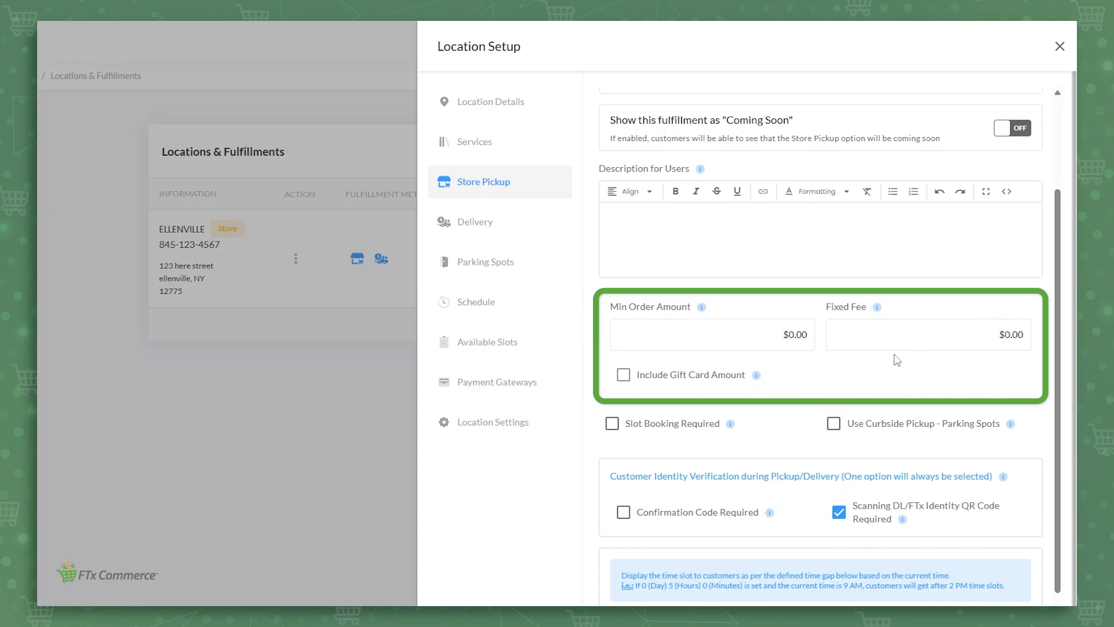
pyautogui.click(612, 424)
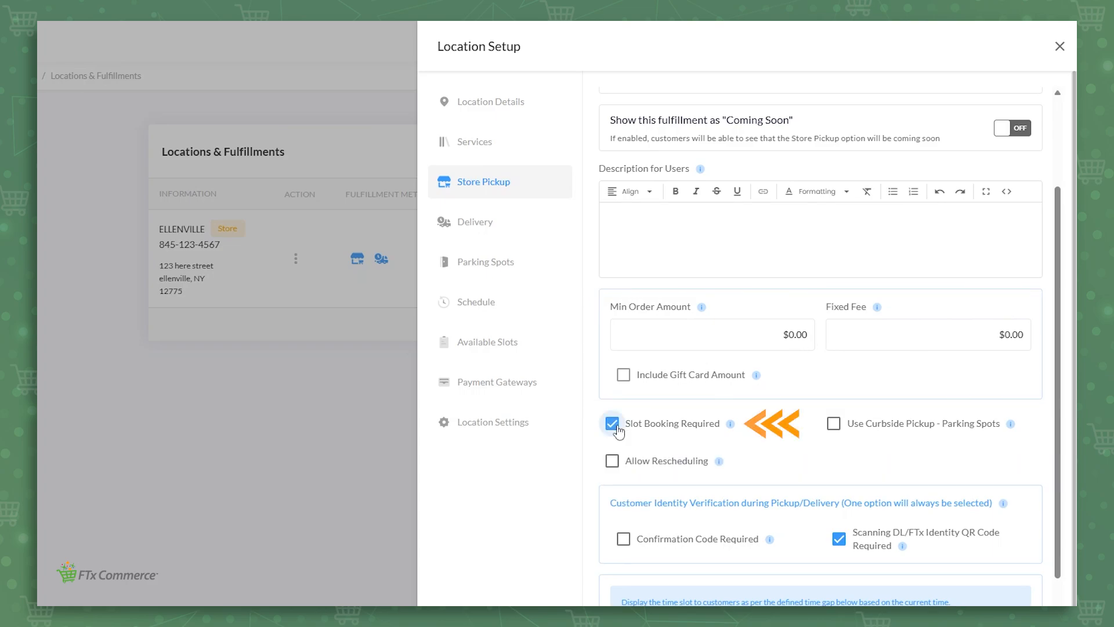
pyautogui.click(616, 463)
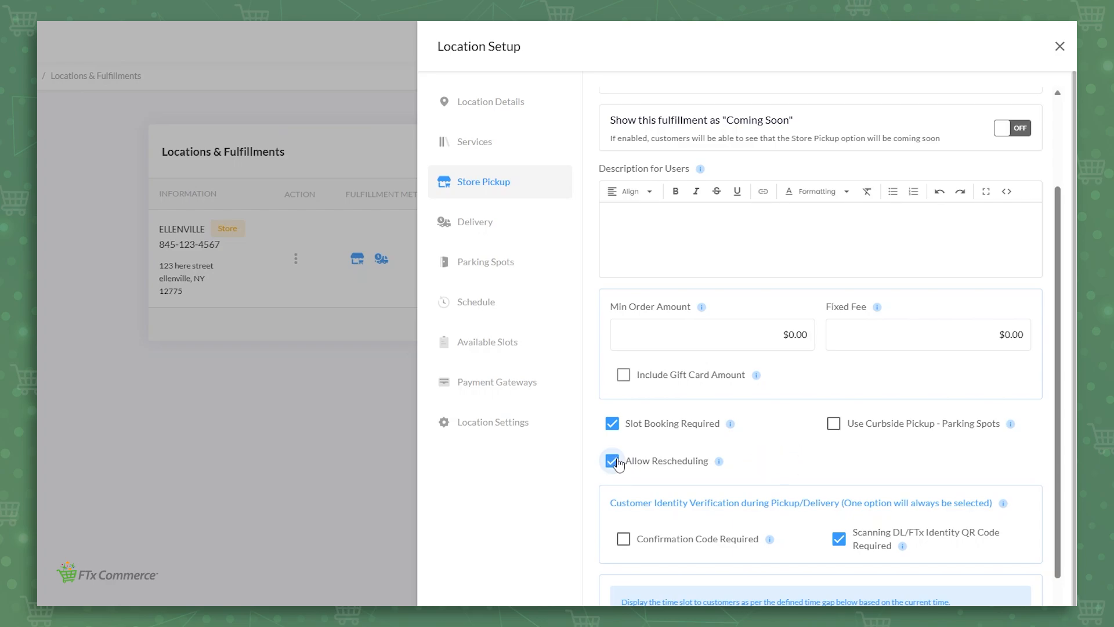
pyautogui.click(832, 428)
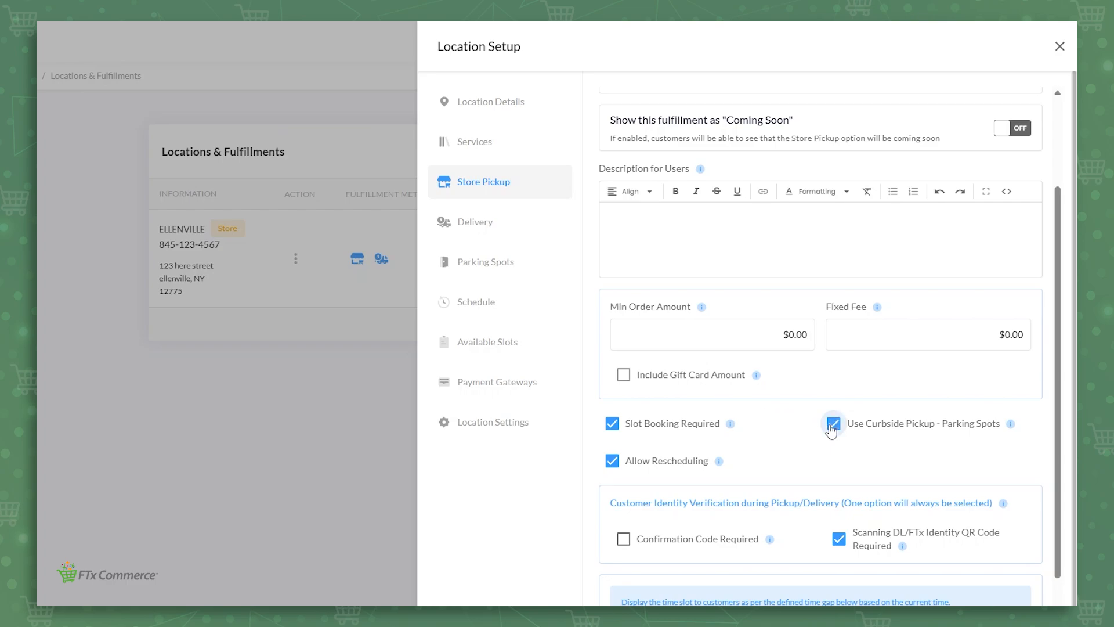
pyautogui.scroll(-3, 832, 430)
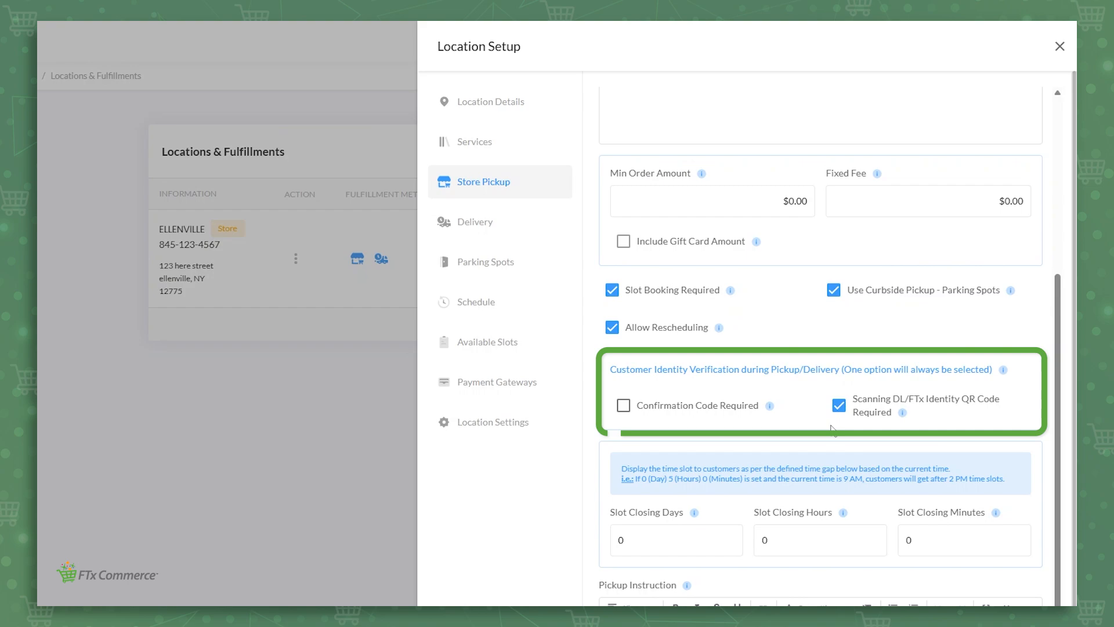
pyautogui.scroll(-1, 832, 429)
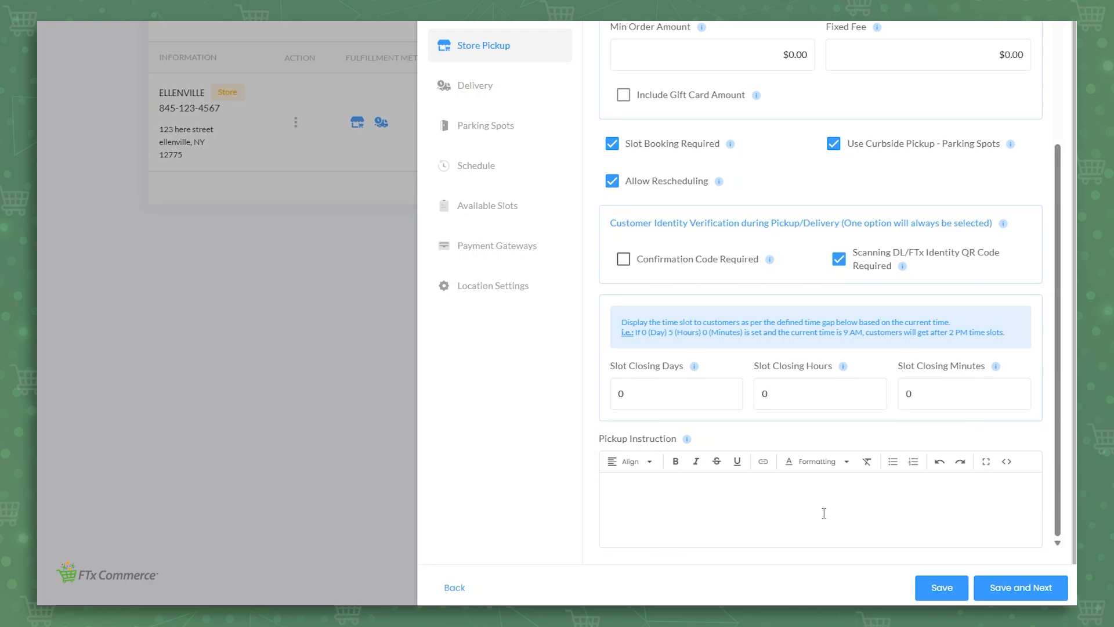
# Step: Add parking spots labelled "slot 1" and "Slot 2" to the location, and delete the "slot 1" spot
pyautogui.click(515, 133)
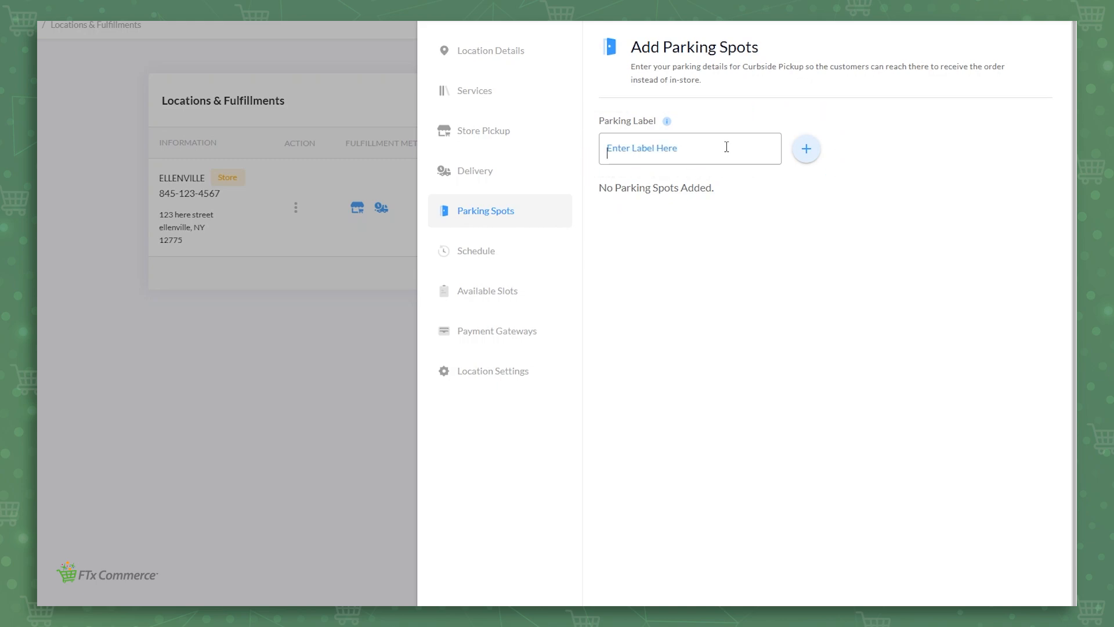
pyautogui.click(726, 147)
pyautogui.write('slot')
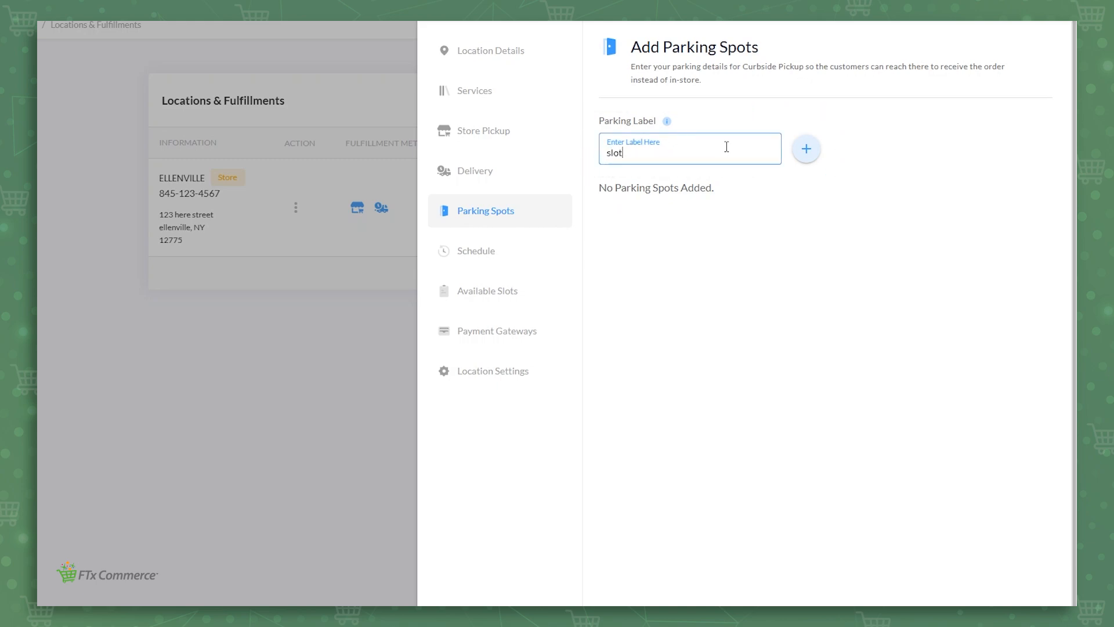
pyautogui.write(' 1')
pyautogui.click(808, 153)
pyautogui.write('S')
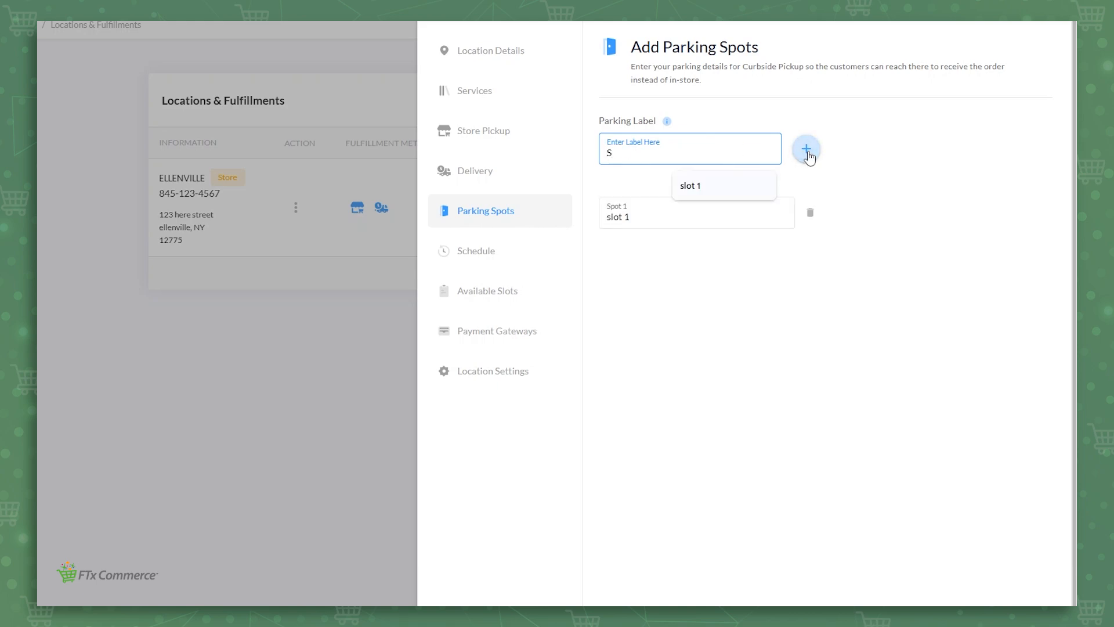
pyautogui.write('lot 2')
pyautogui.click(808, 156)
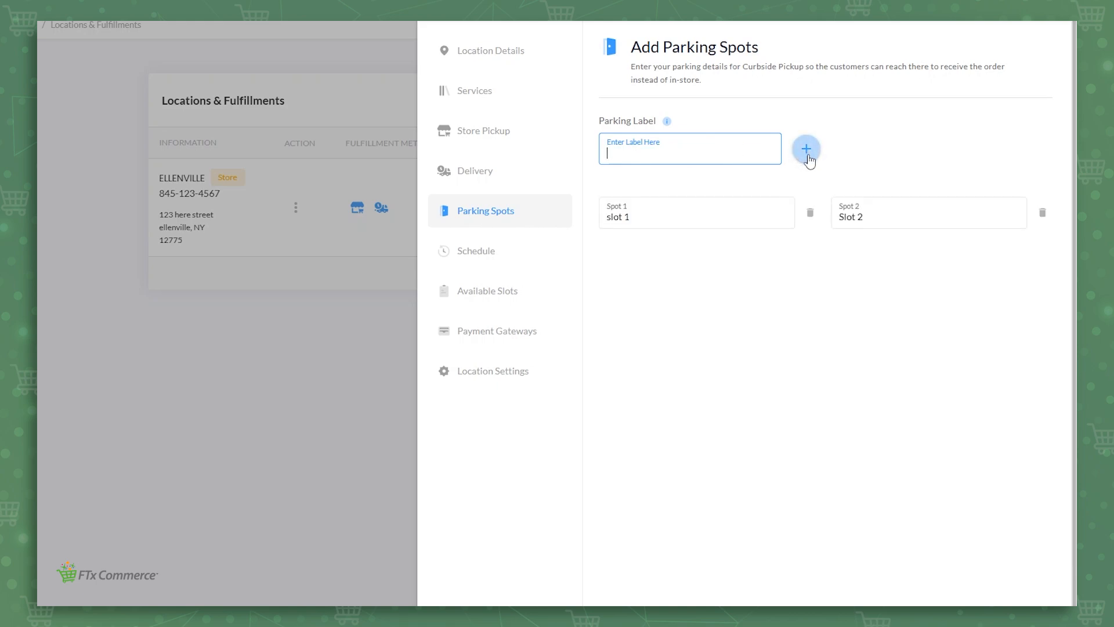
pyautogui.click(811, 213)
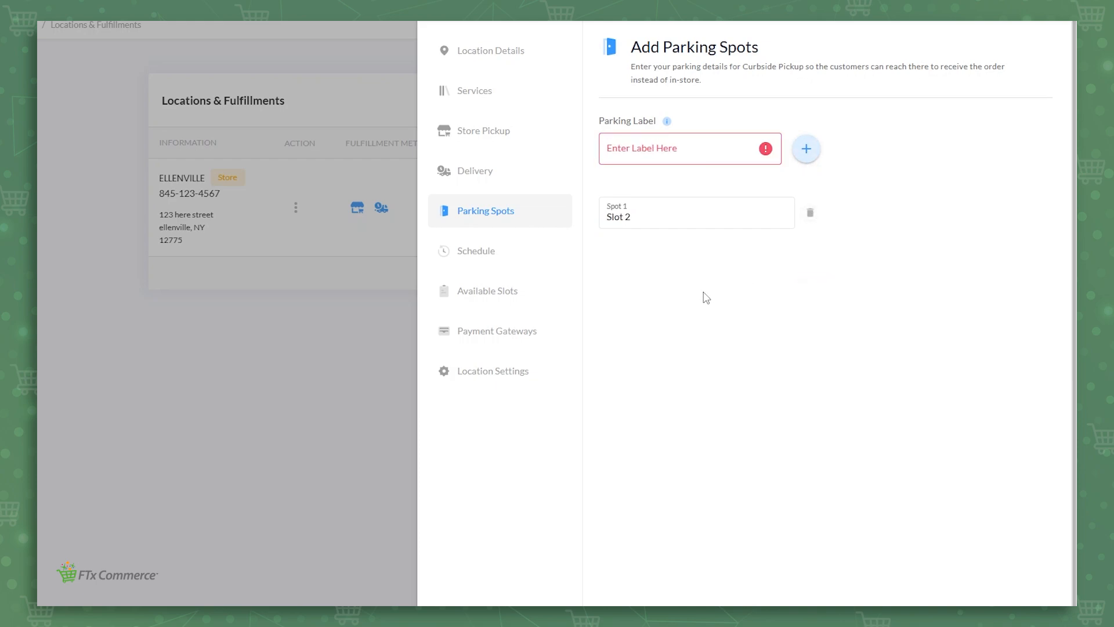
# Step: Start generating store pickup slots for Saturday in the location's available slots
pyautogui.click(492, 301)
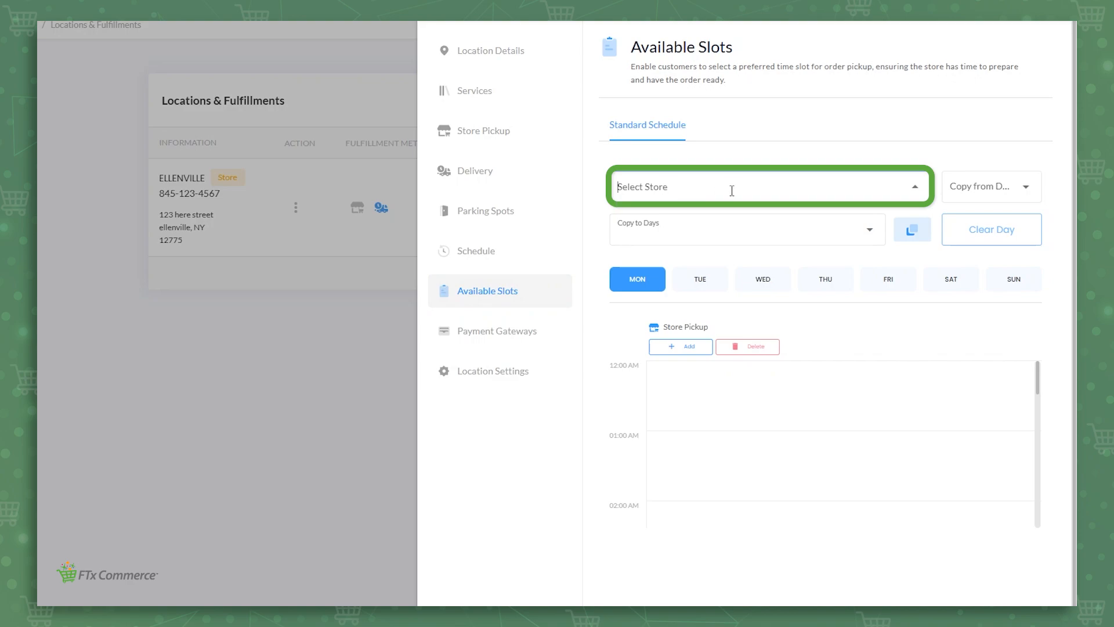
pyautogui.press('Tab')
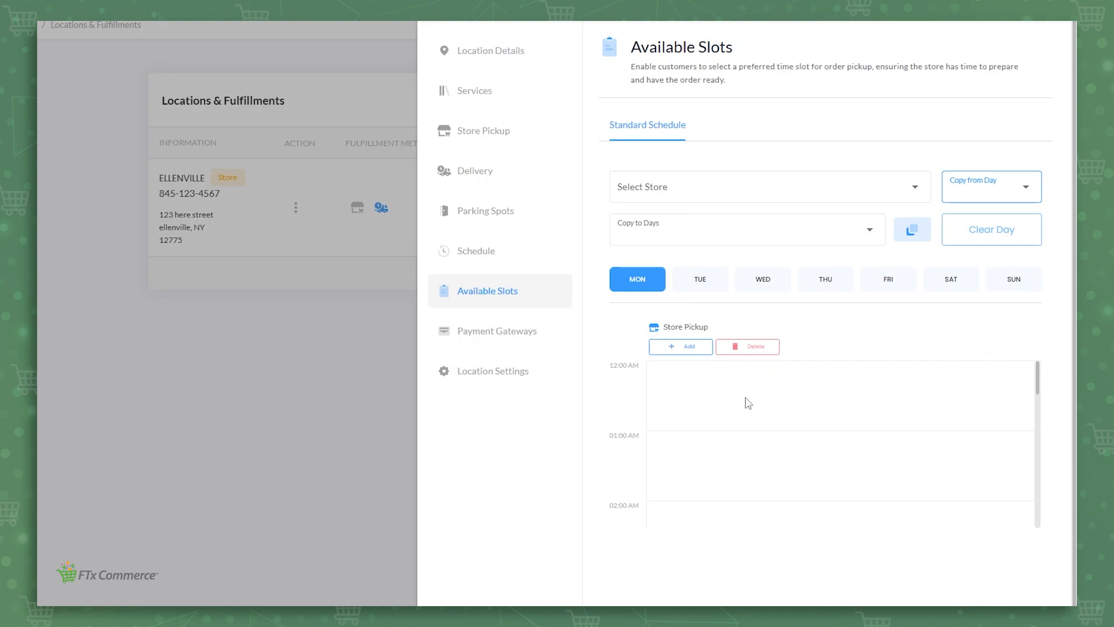
pyautogui.click(950, 282)
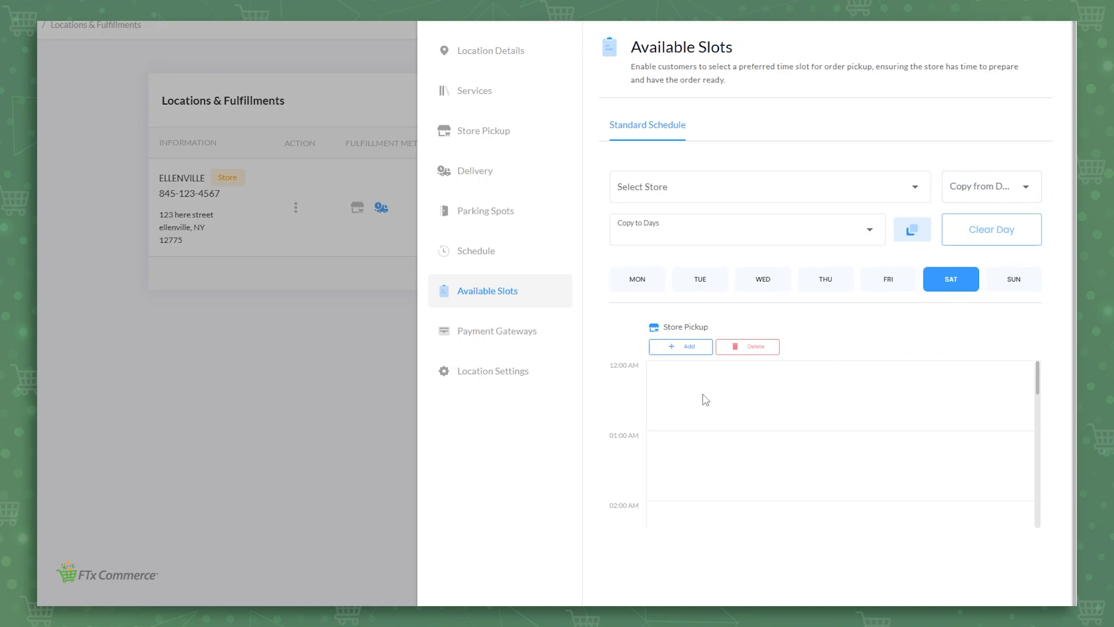
pyautogui.click(688, 348)
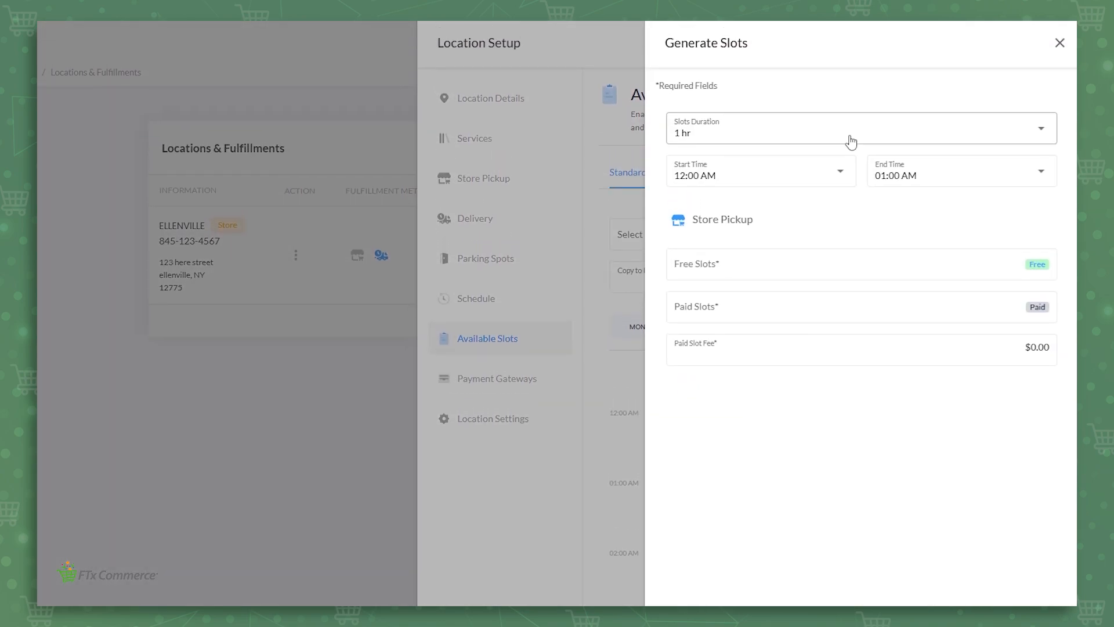
# Step: Keep the slot duration at 1 hr and set the start time to 09:00 AM and the end time to 05:00 PM
pyautogui.click(851, 141)
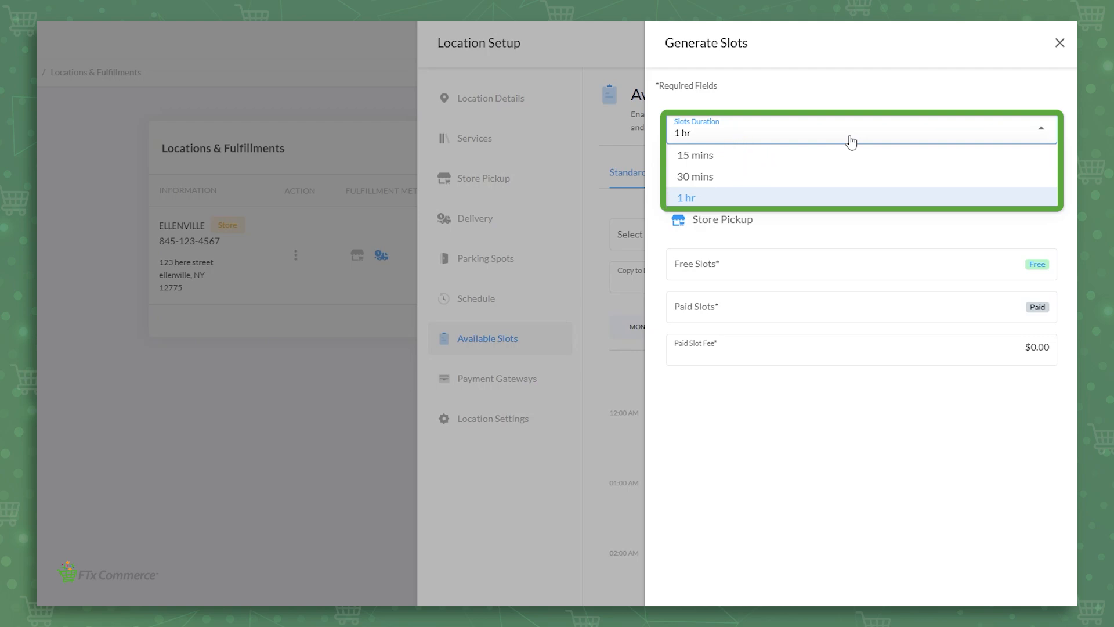
pyautogui.click(850, 141)
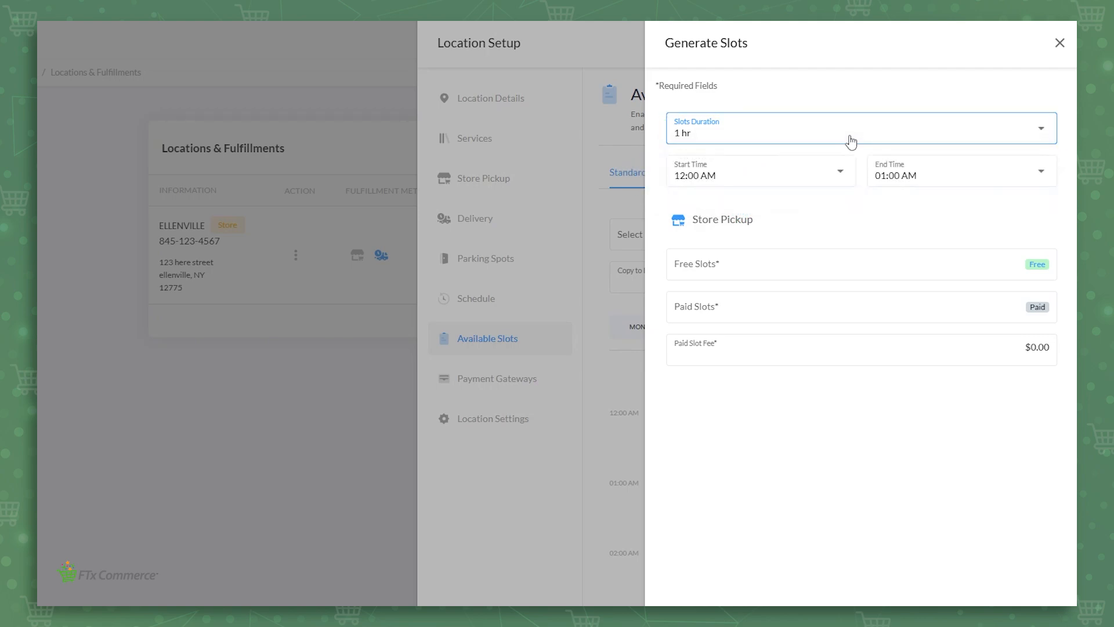
pyautogui.click(814, 189)
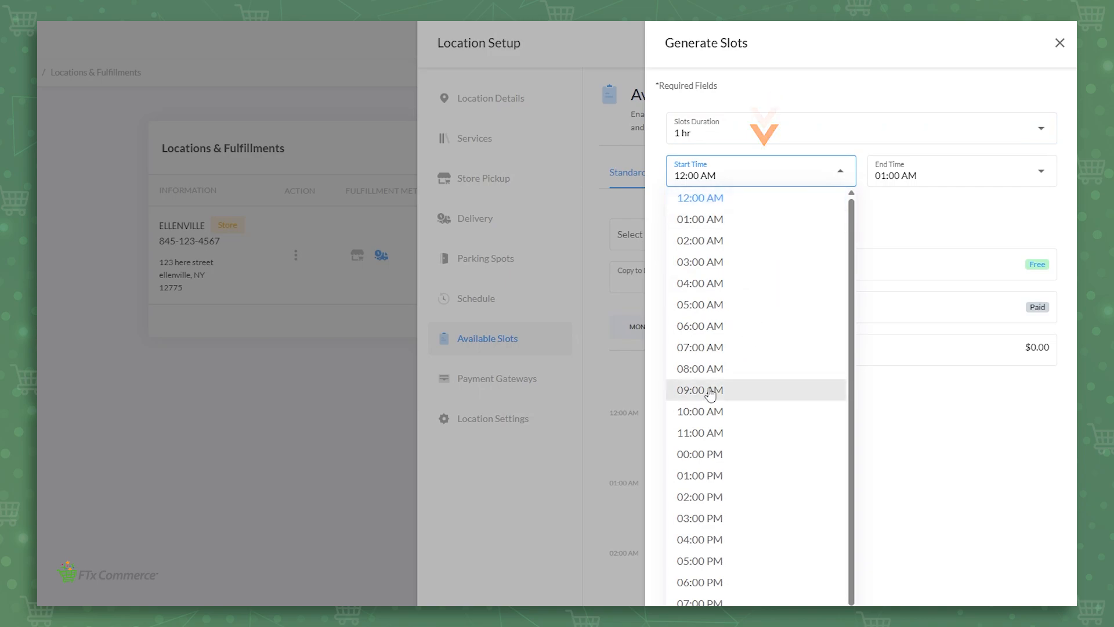
pyautogui.click(711, 390)
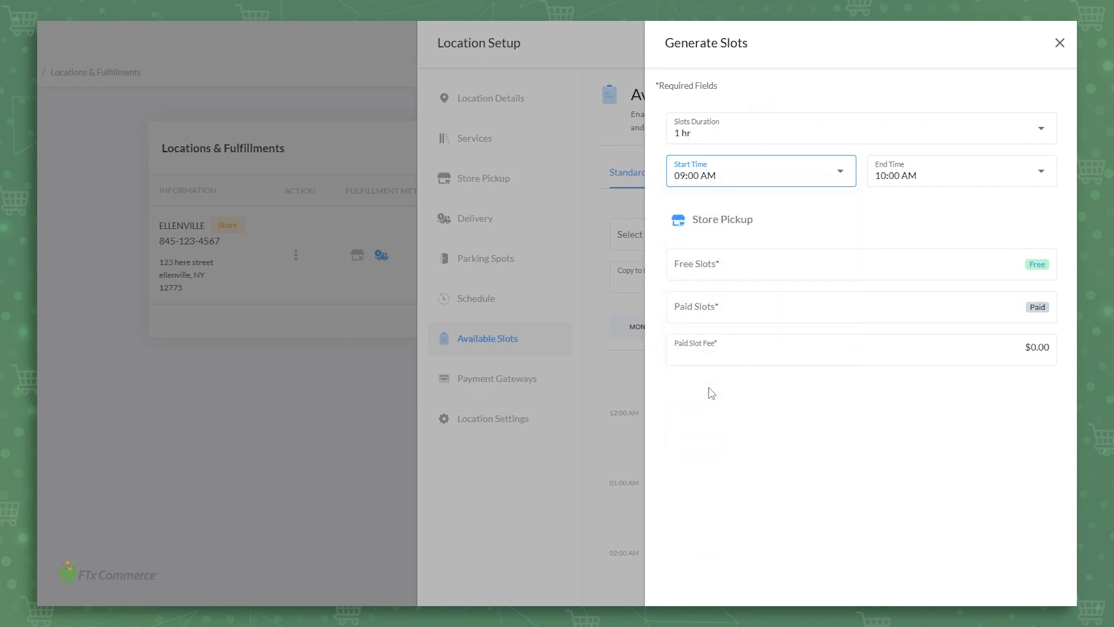
pyautogui.click(920, 183)
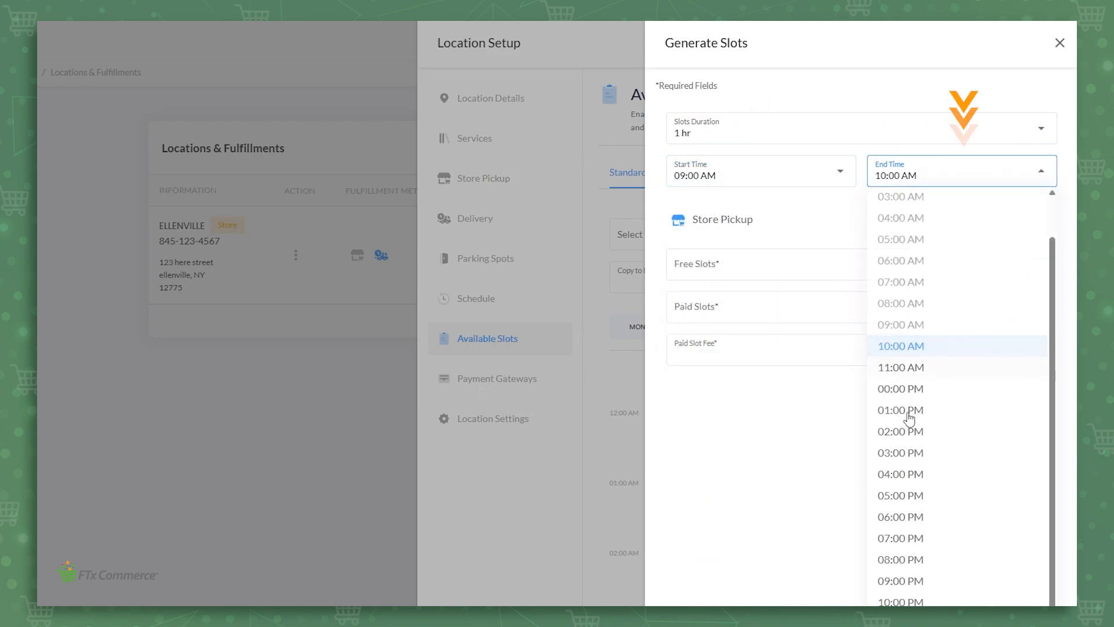
pyautogui.click(912, 496)
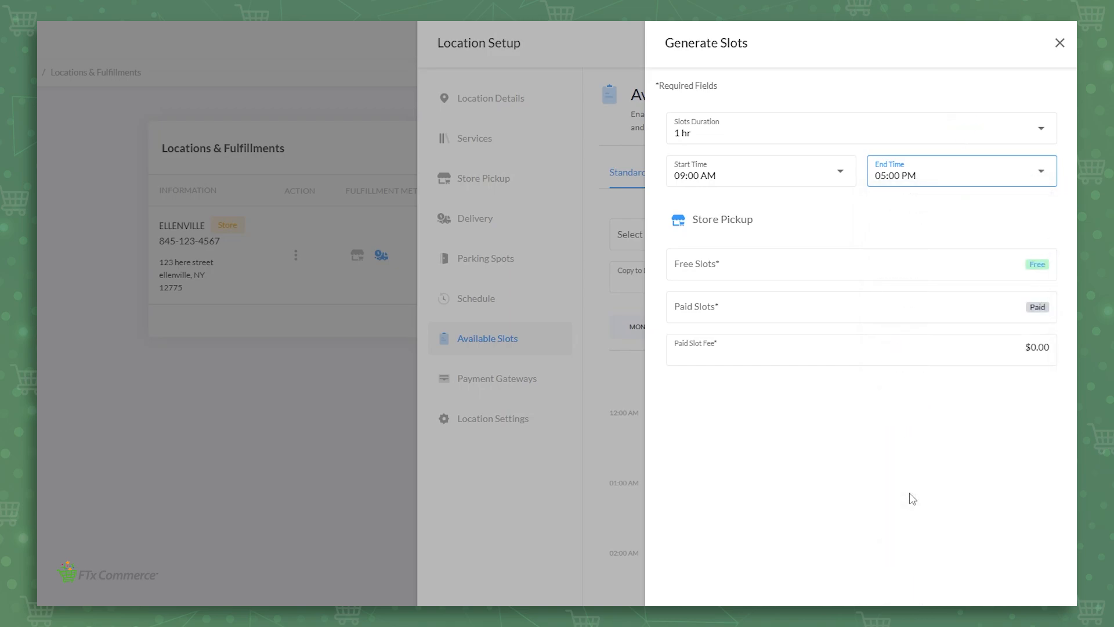
# Step: Set 5 free slots, 2 paid slots and a $10.00 paid slot fee, and save the generated slots
pyautogui.click(839, 276)
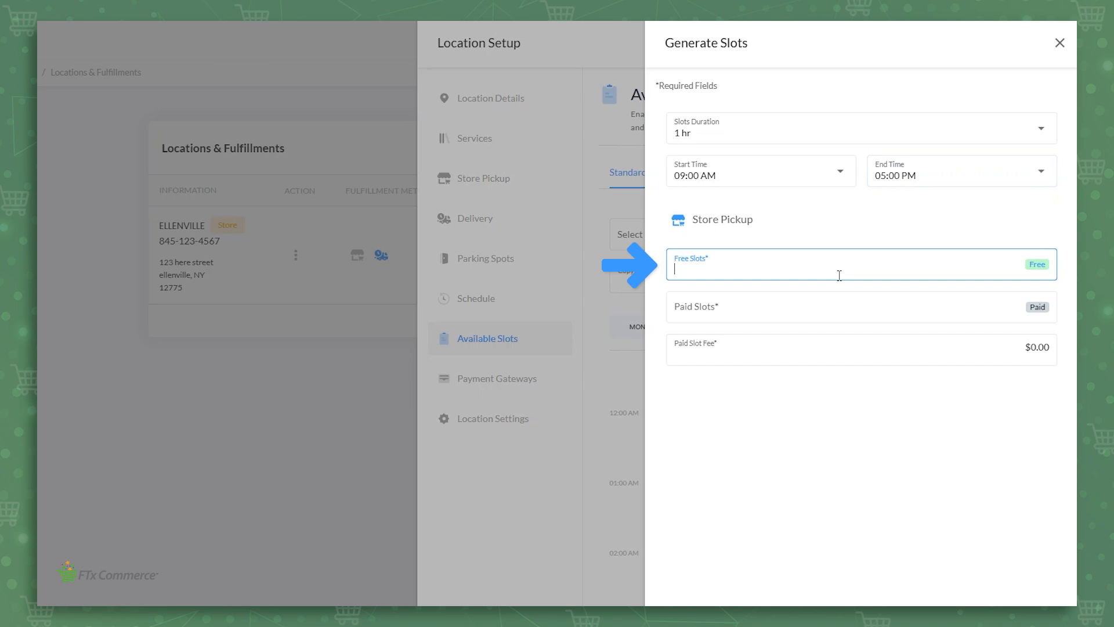
pyautogui.write('5')
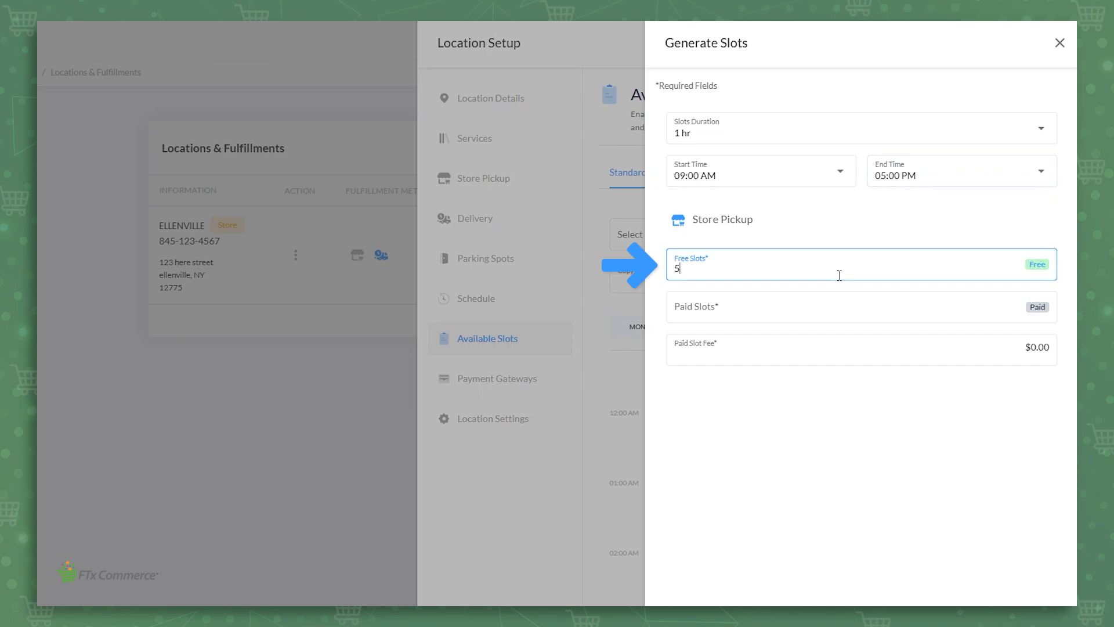
pyautogui.click(806, 319)
pyautogui.write('2')
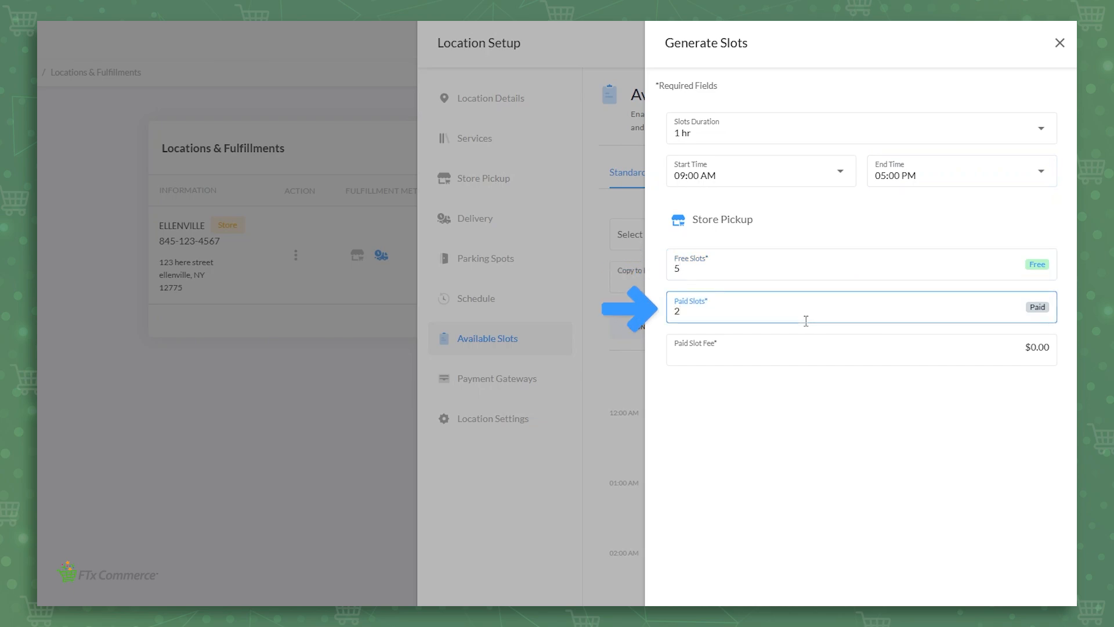
pyautogui.click(801, 350)
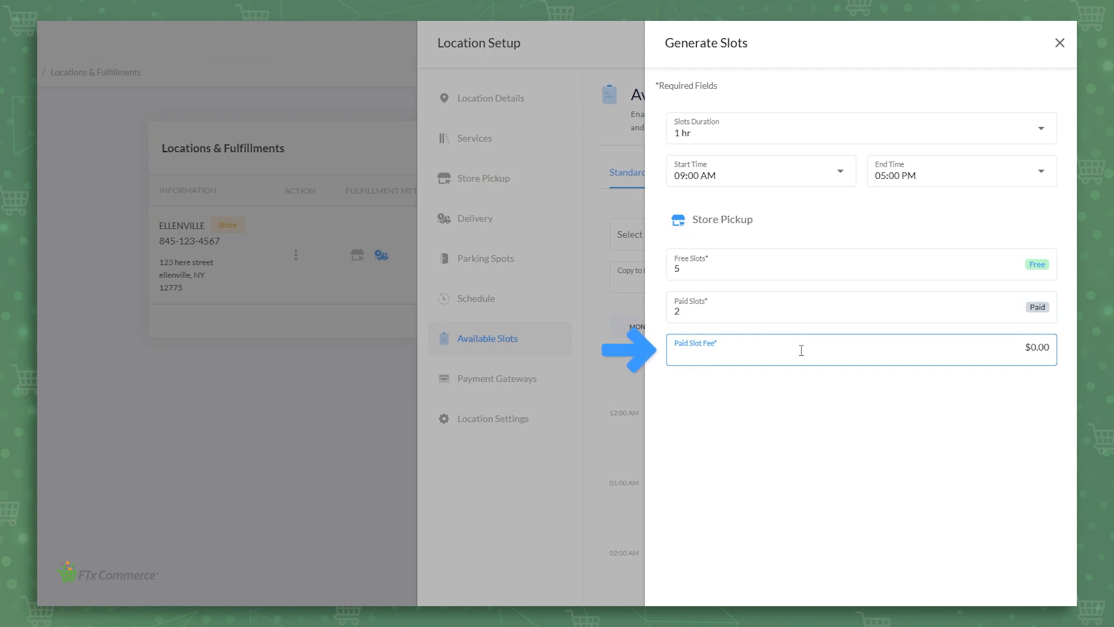
pyautogui.write('100')
pyautogui.press('BackSpace')
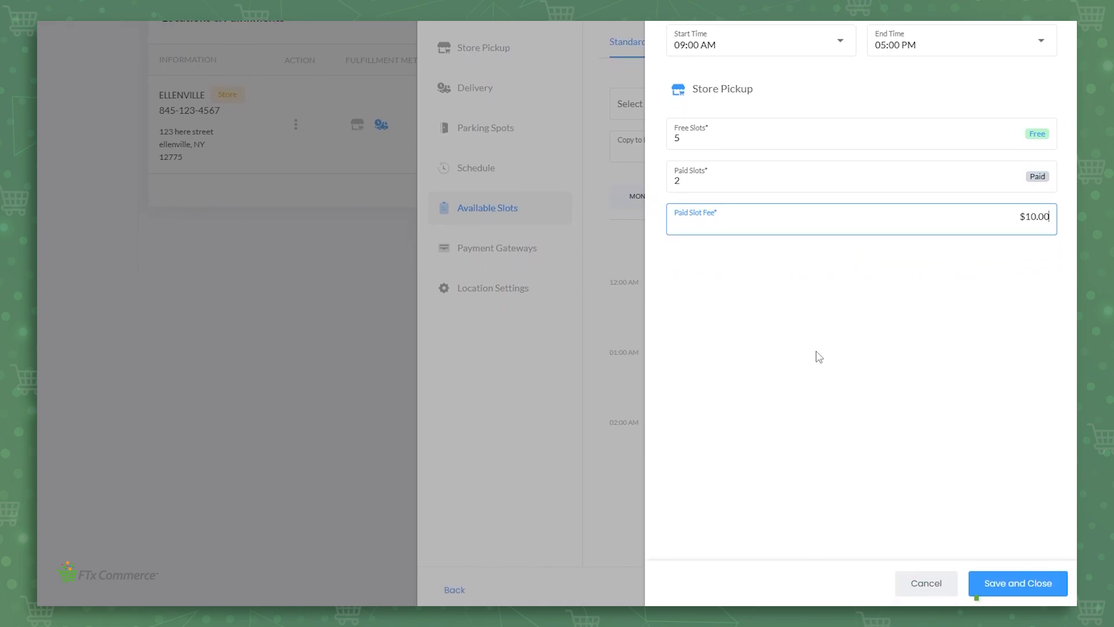
pyautogui.click(1022, 593)
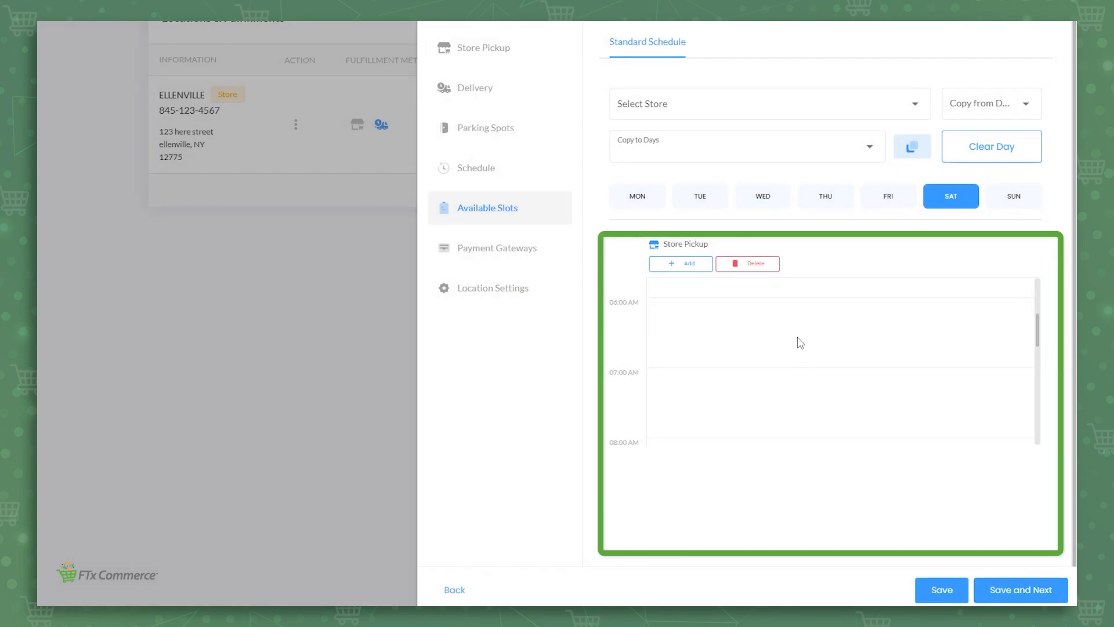
# Step: Review the slot info of Saturday's 10:00 AM pickup slot in its editor and save it
pyautogui.scroll(-5, 800, 342)
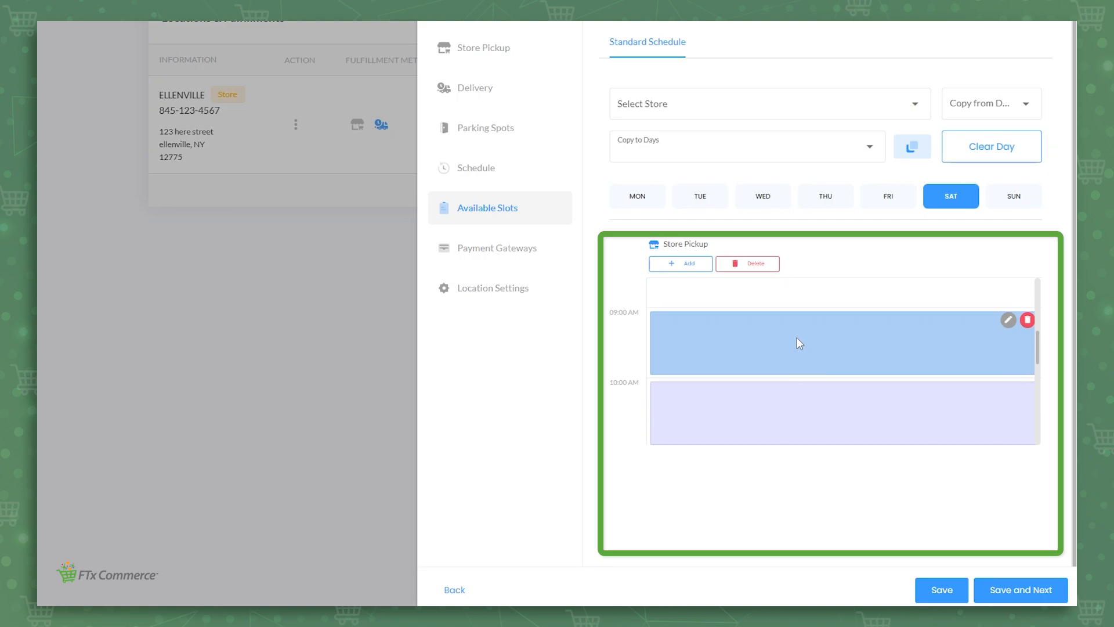
pyautogui.scroll(-2, 797, 339)
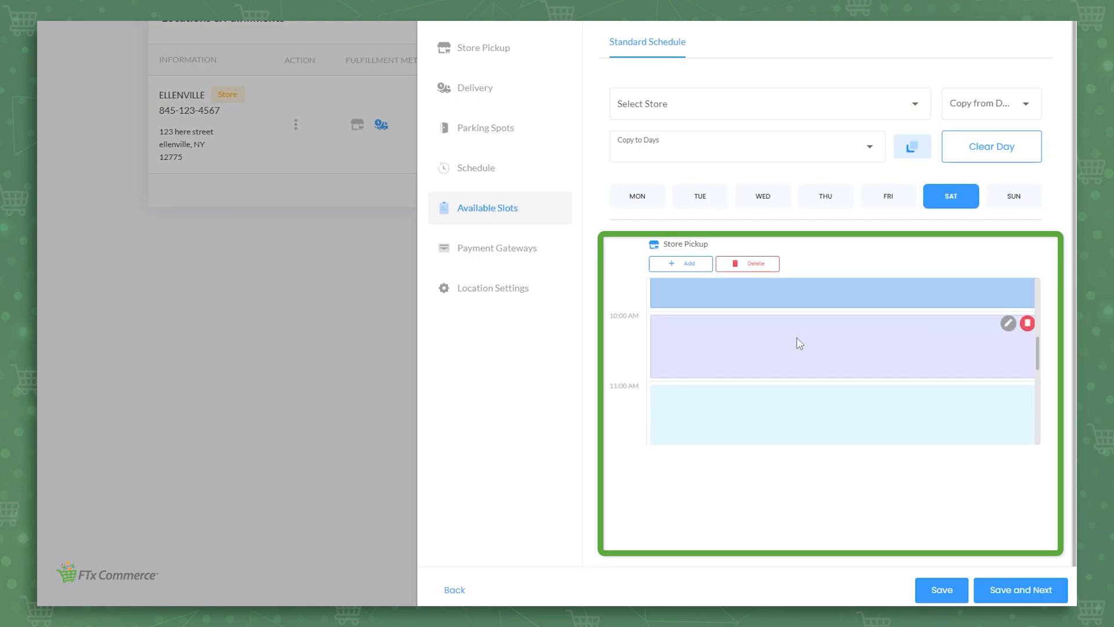
pyautogui.click(1009, 324)
pyautogui.scroll(3, 908, 148)
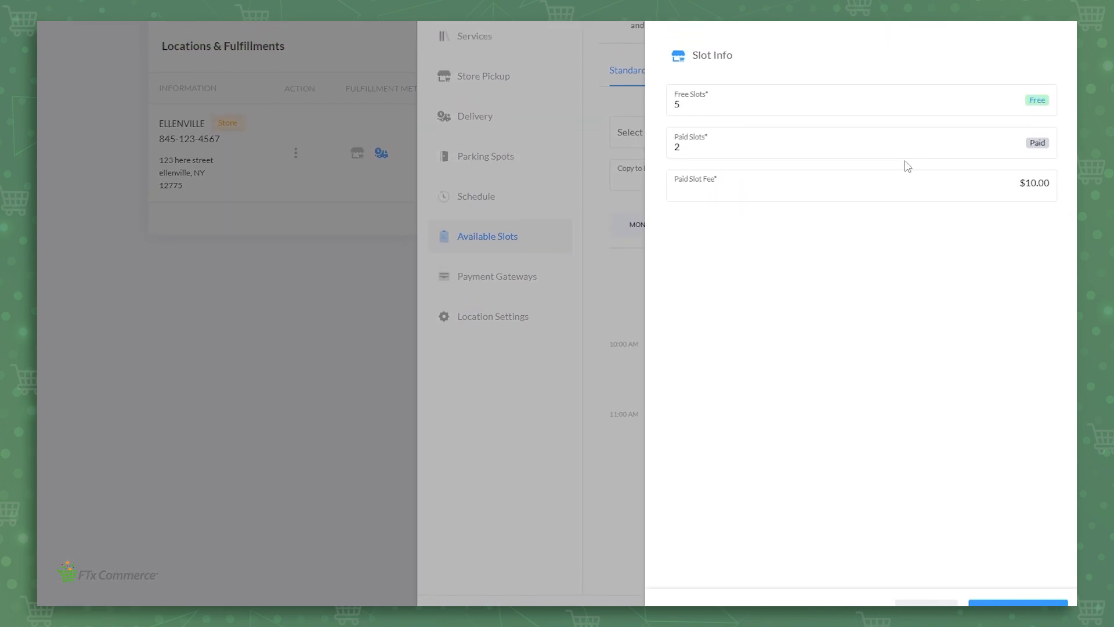
pyautogui.scroll(1, 914, 179)
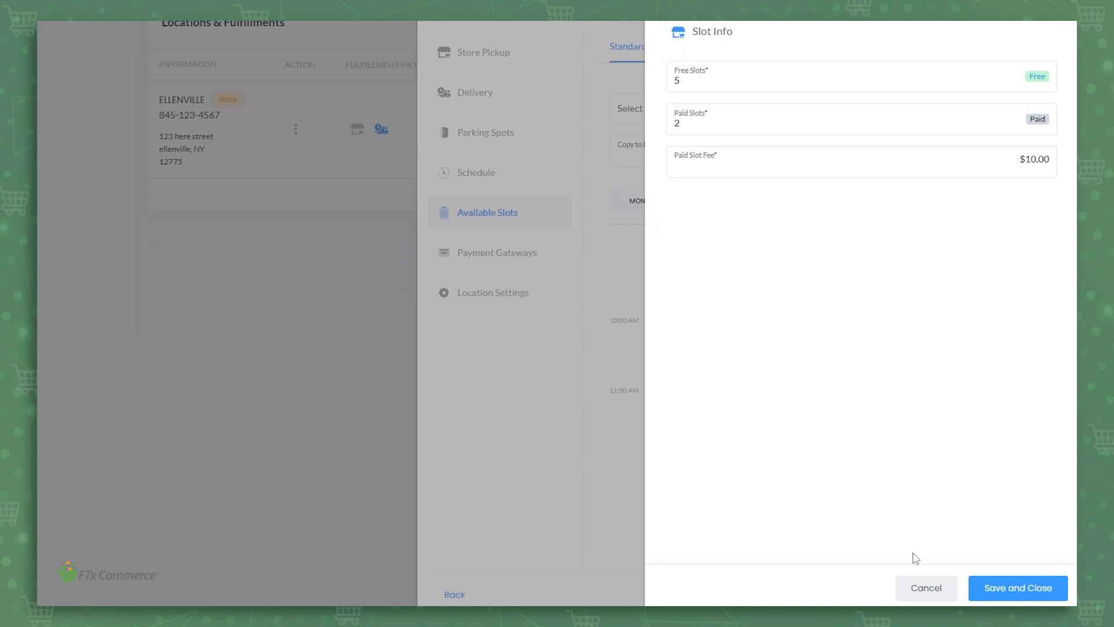
pyautogui.click(1002, 583)
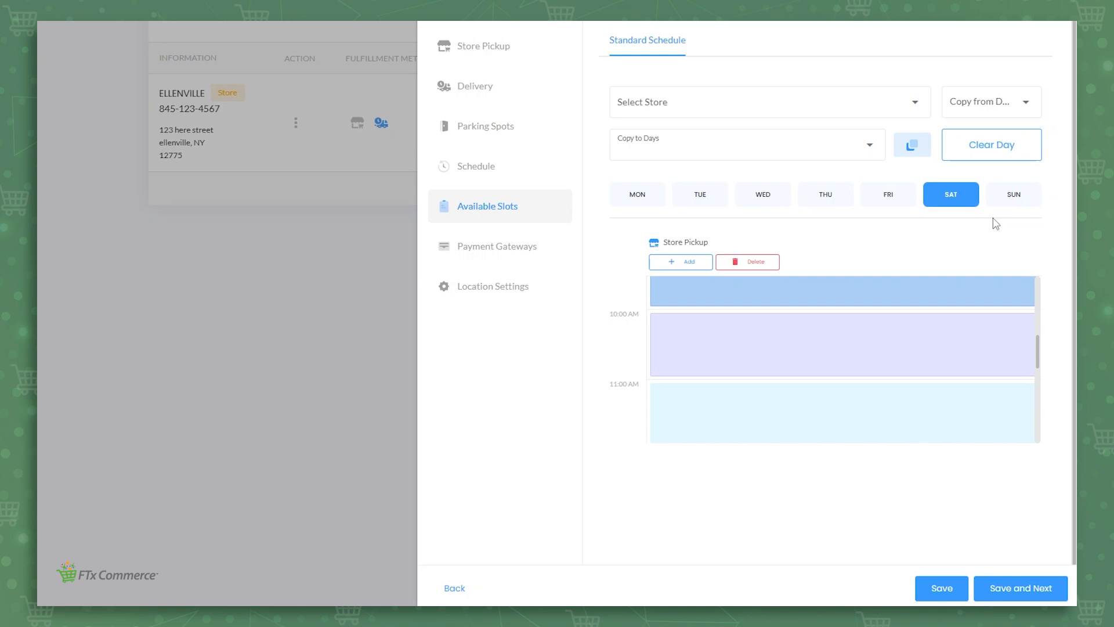
# Step: Copy Saturday's pickup slots to all other days, Monday through Friday and Sunday, and confirm the copy
pyautogui.click(1015, 103)
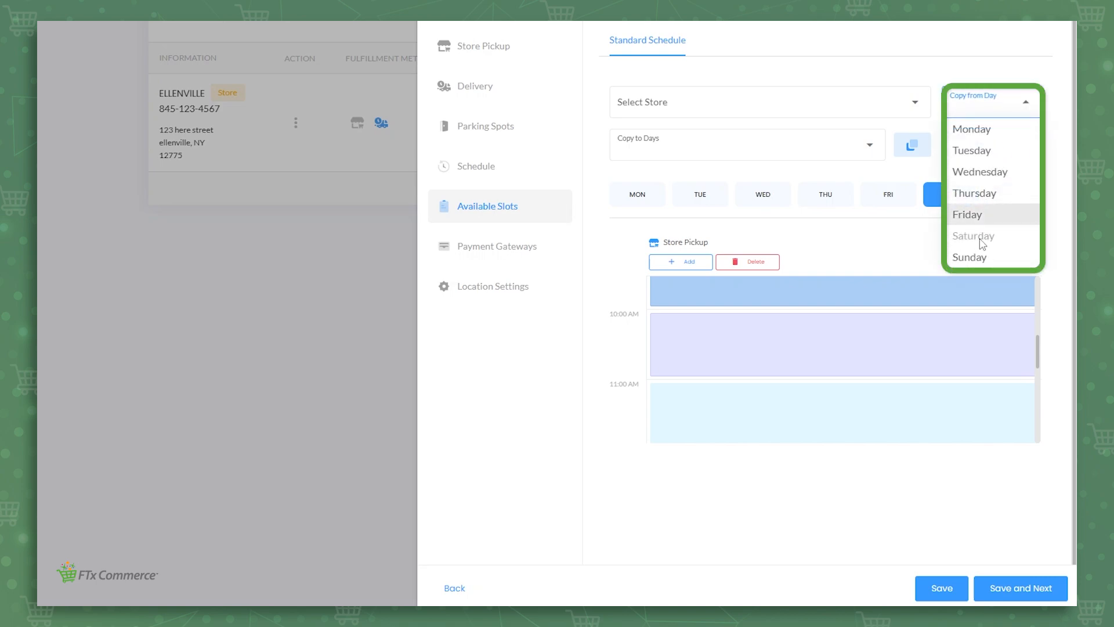
pyautogui.click(858, 150)
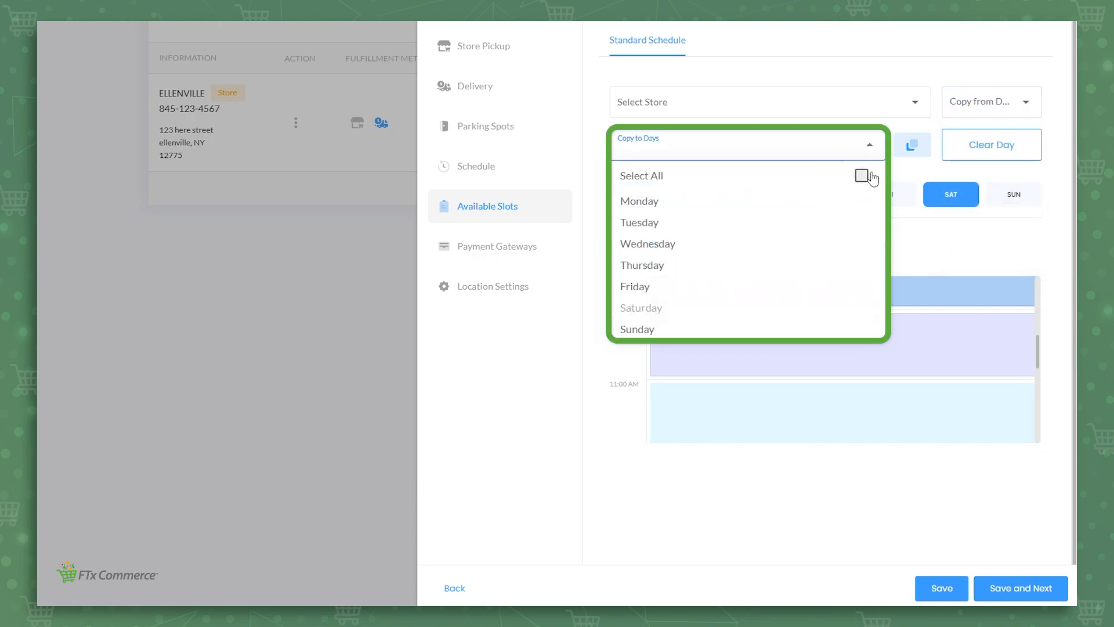
pyautogui.click(860, 176)
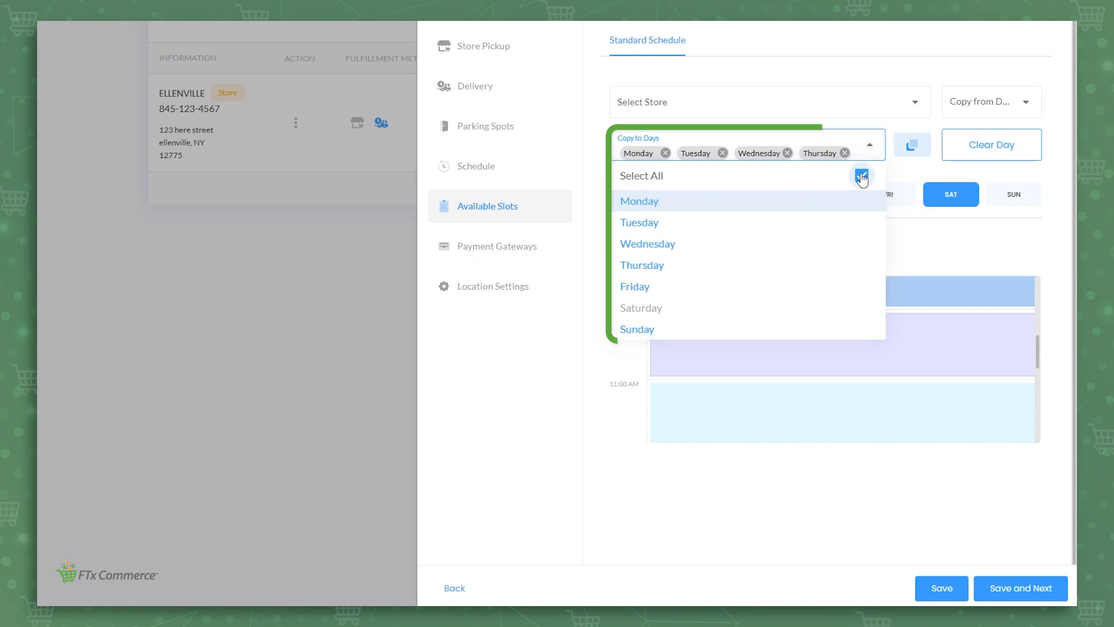
pyautogui.click(905, 166)
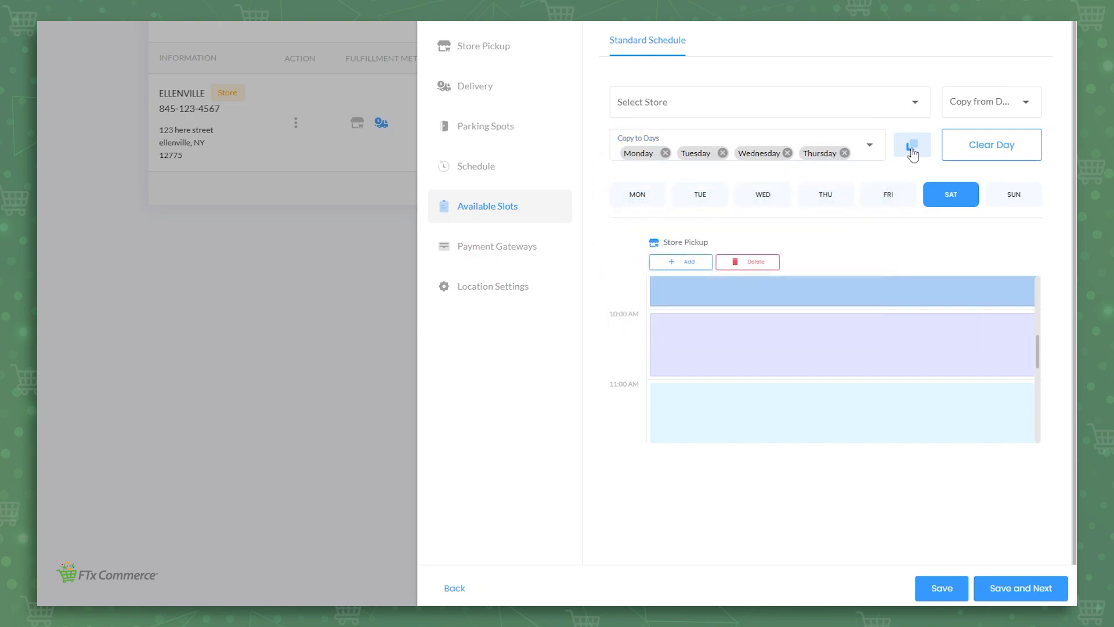
pyautogui.click(912, 152)
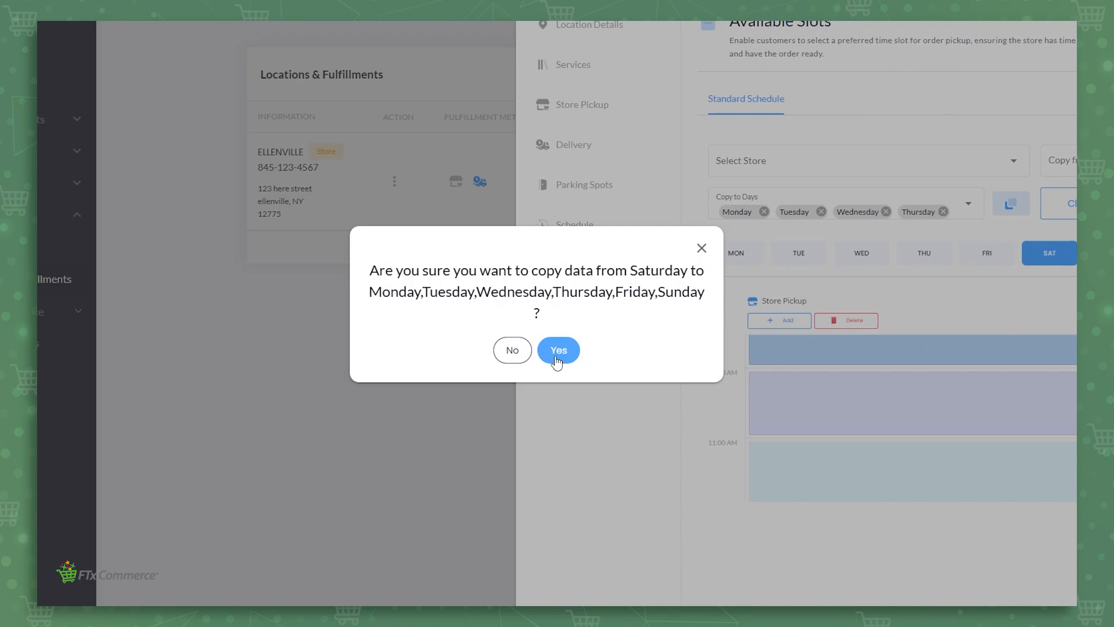
pyautogui.click(557, 353)
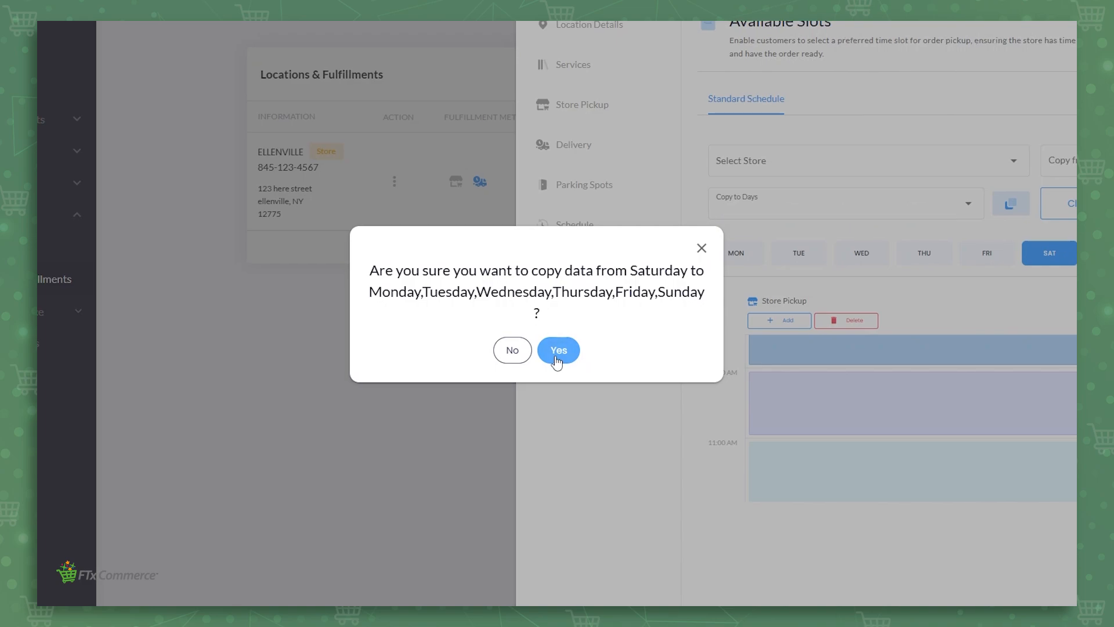
# Step: Check the copied store pickup slots on Tuesday, Wednesday and Thursday
pyautogui.click(698, 194)
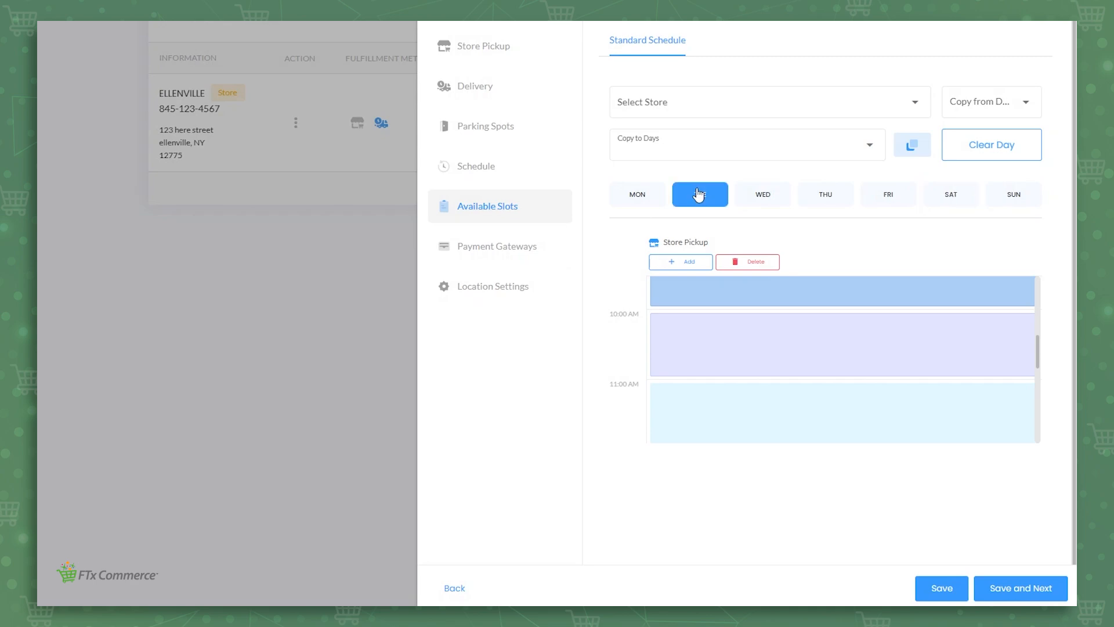
pyautogui.click(767, 203)
pyautogui.click(826, 207)
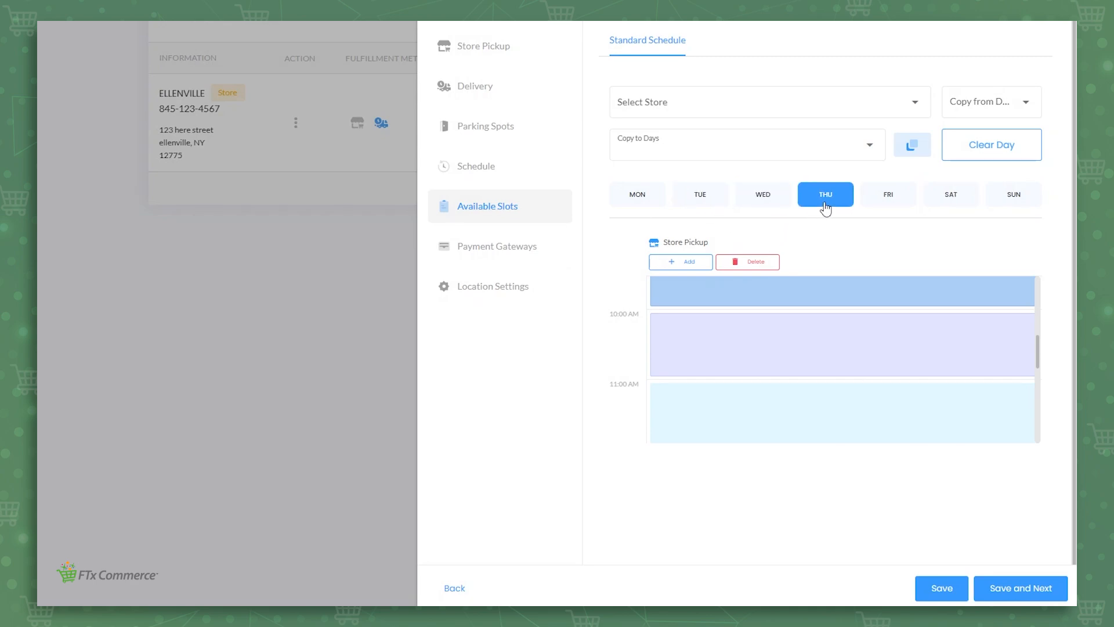
# Step: Clear all pickup slots from Friday and confirm the removal
pyautogui.click(891, 199)
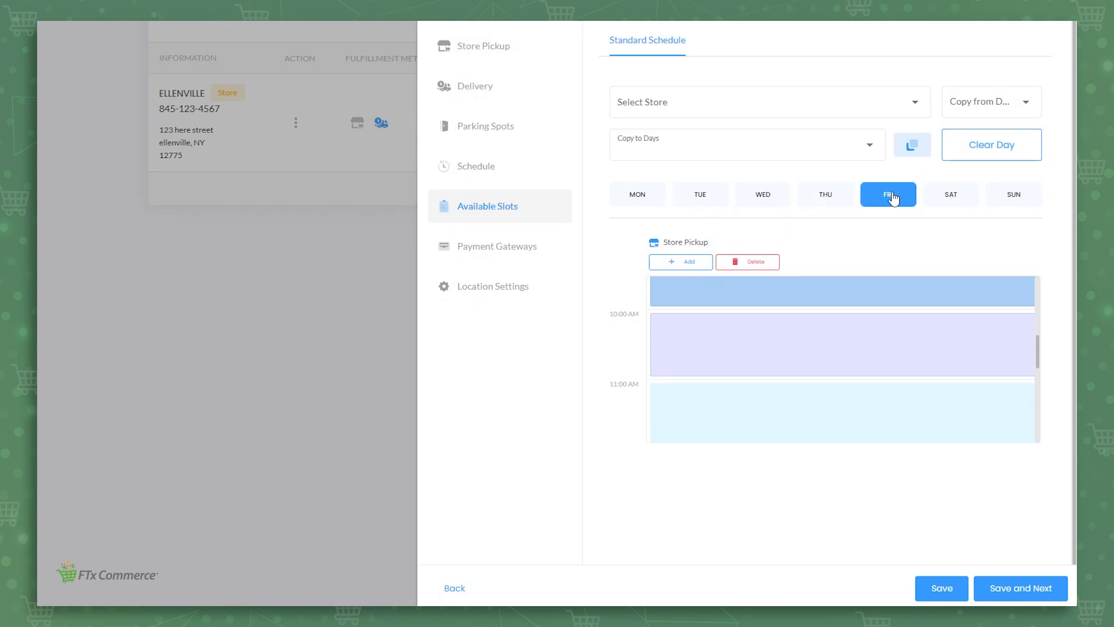
pyautogui.click(1002, 150)
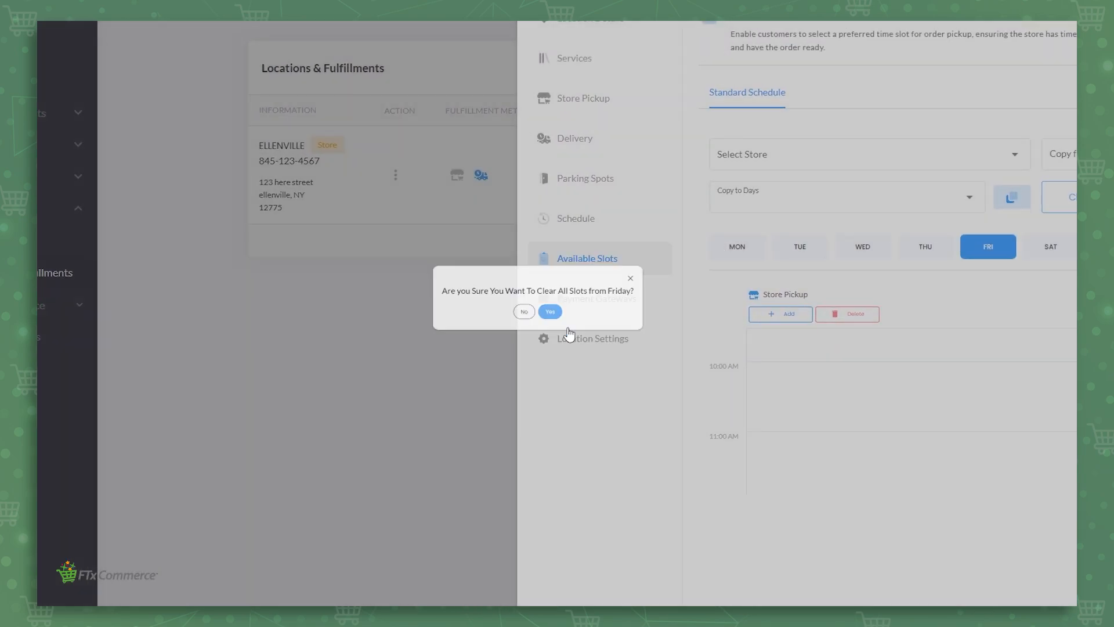
pyautogui.click(566, 327)
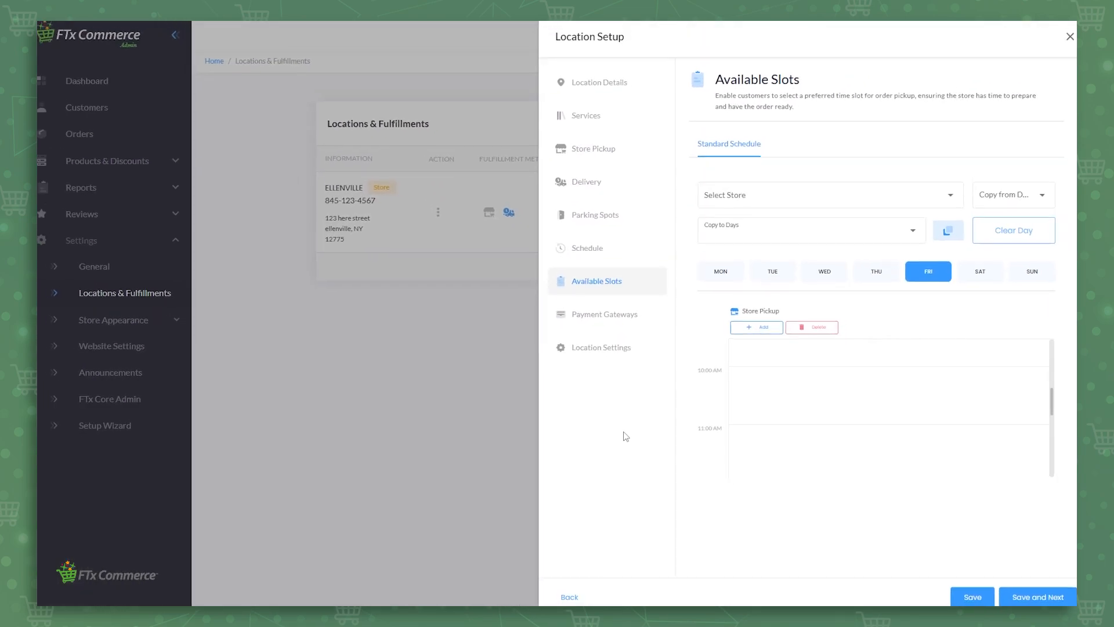